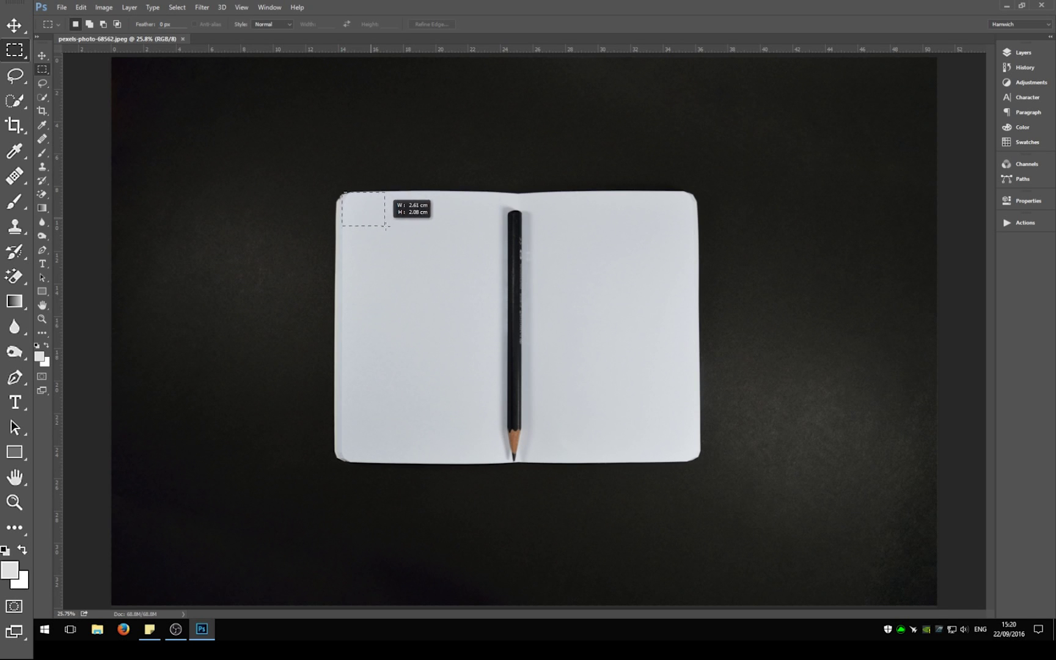
# Draw a rectangular selection around the open notebook and move the selection outline around the canvas
pyautogui.moveTo(385, 226); pyautogui.dragTo(700, 461)
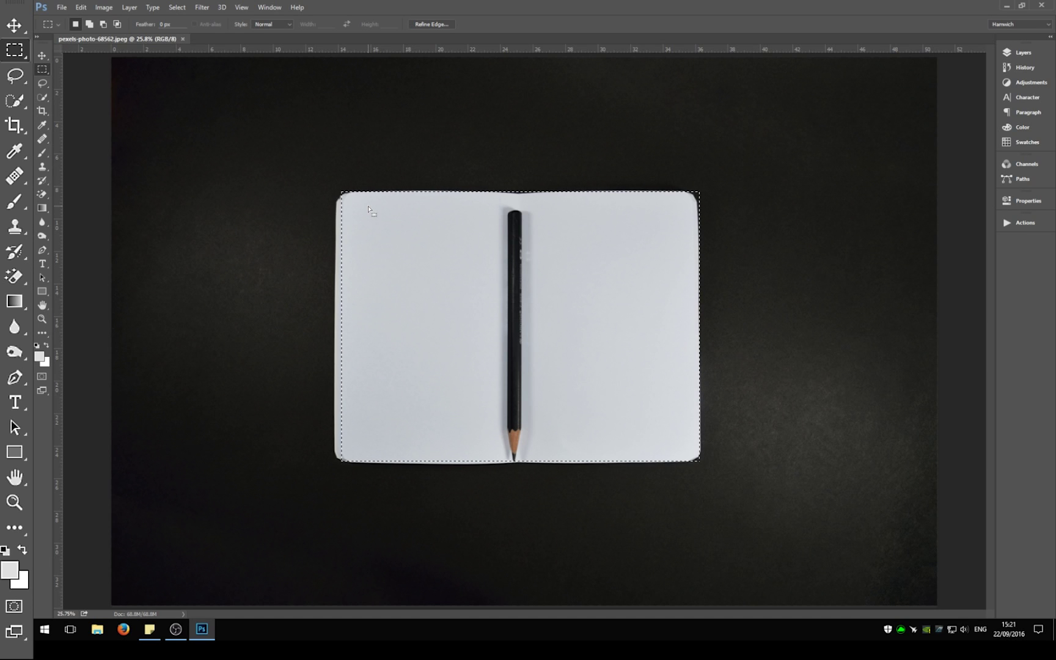
pyautogui.moveTo(368, 210); pyautogui.dragTo(219, 291)
pyautogui.moveTo(267, 393); pyautogui.dragTo(561, 332)
pyautogui.moveTo(671, 353); pyautogui.dragTo(507, 308)
pyautogui.moveTo(371, 231); pyautogui.dragTo(395, 245)
# Redraw the rectangular selection around the whole notebook, and deselect it
pyautogui.moveTo(339, 190); pyautogui.dragTo(701, 462)
pyautogui.moveTo(343, 193); pyautogui.dragTo(699, 463)
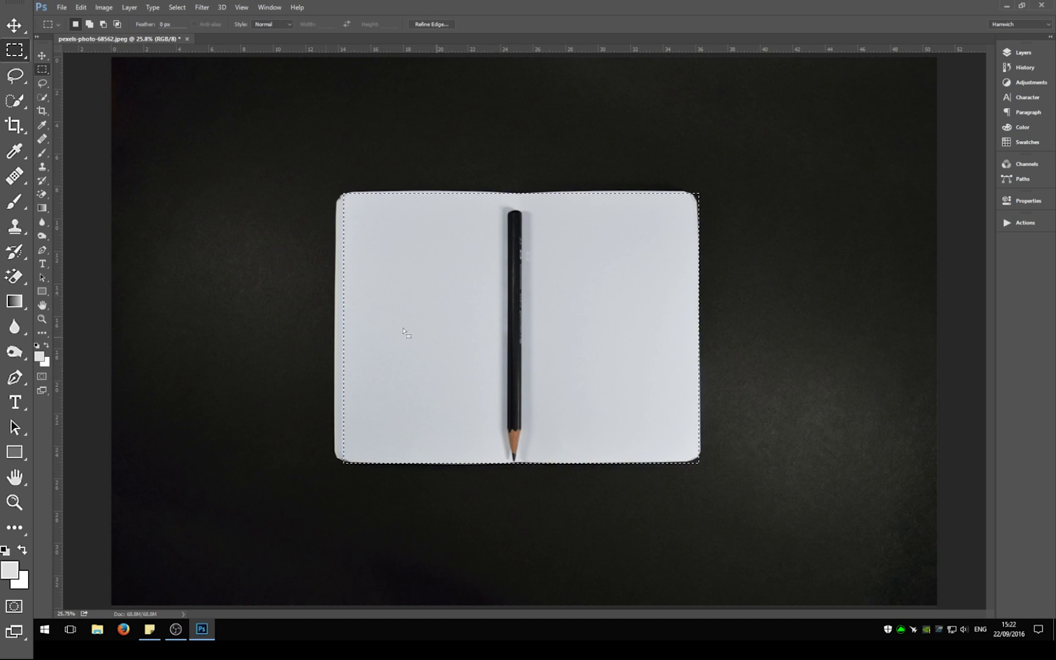
pyautogui.click(81, 8)
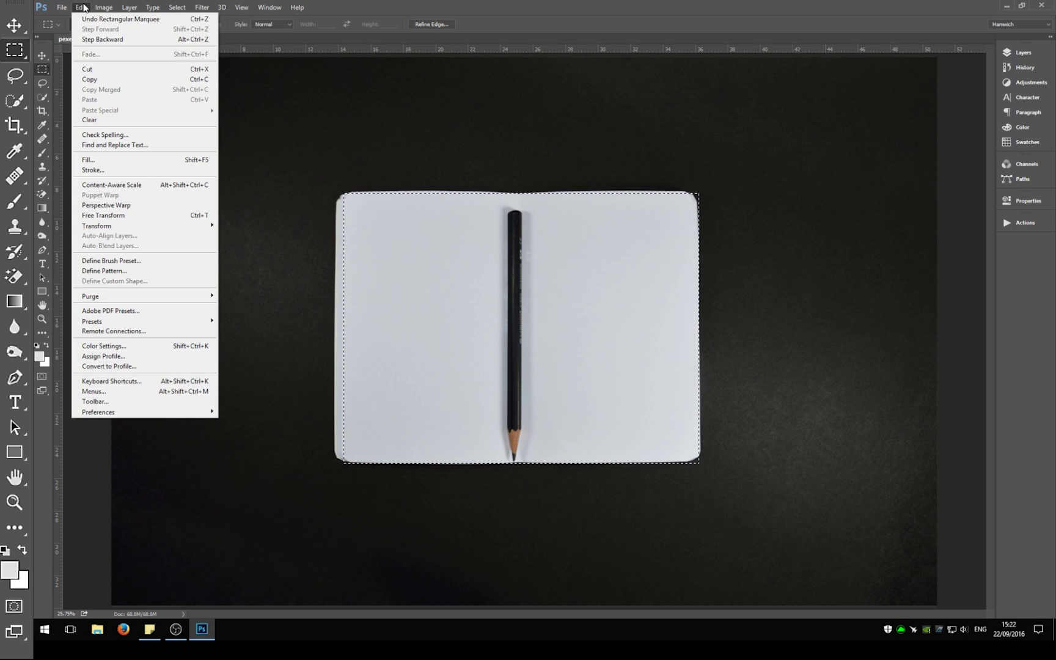
pyautogui.moveTo(181, 8)
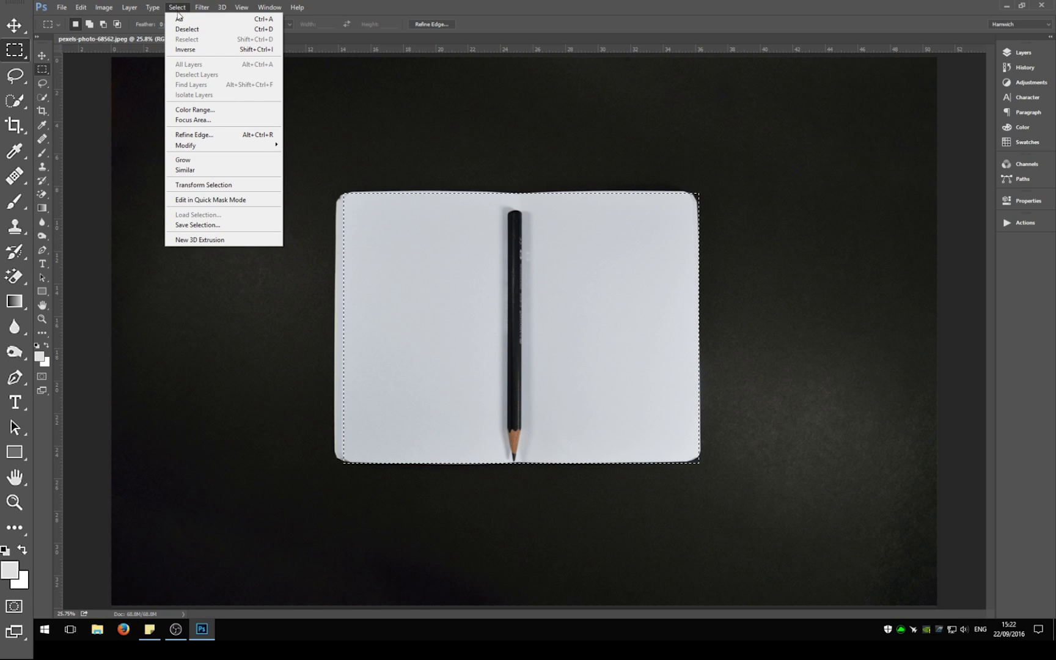
pyautogui.click(238, 35)
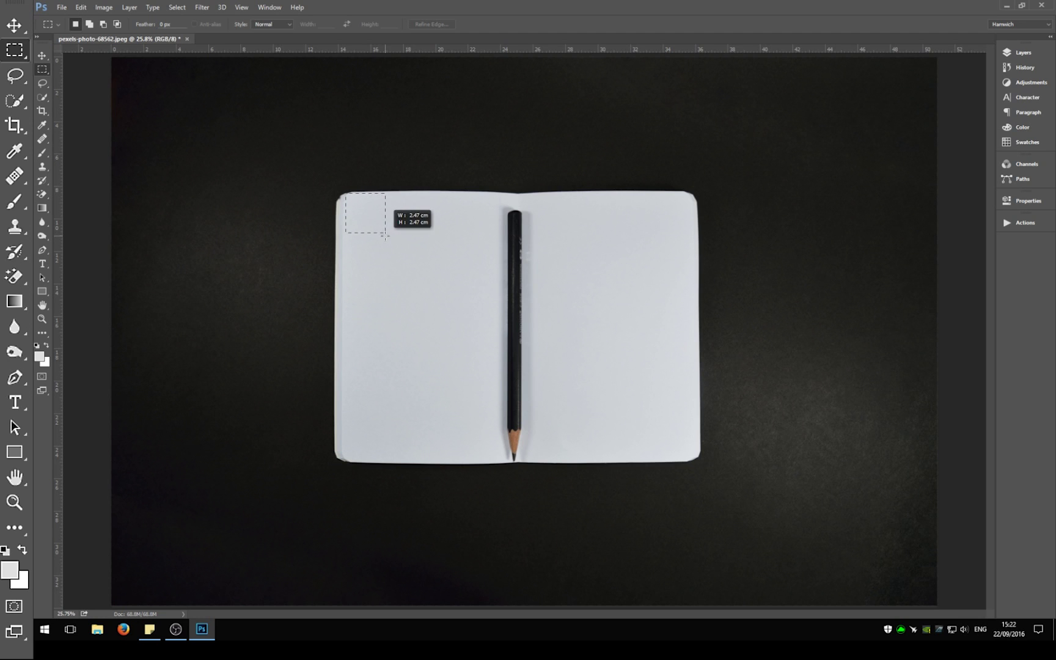
# Draw a square selection spanning the notebook's height from its upper-left corner, move it, and clear it
pyautogui.moveTo(385, 235); pyautogui.dragTo(618, 462)
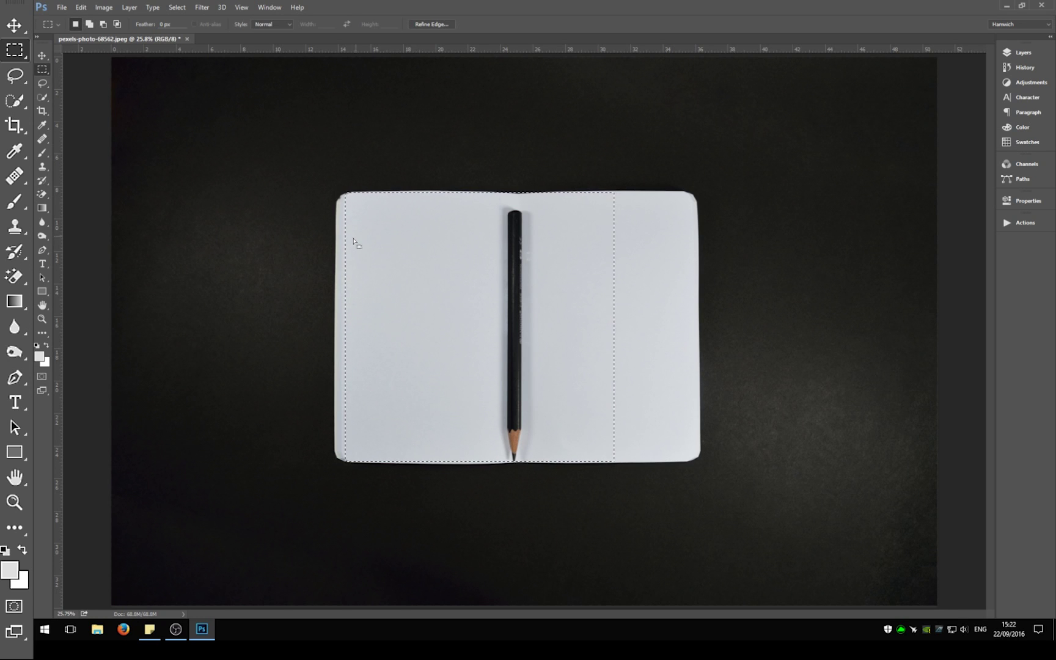
pyautogui.moveTo(397, 327); pyautogui.dragTo(407, 261)
pyautogui.click(277, 172)
# Draw two elliptical selections over the notebook in turn with the Elliptical Marquee tool, clearing each one
pyautogui.click(42, 71)
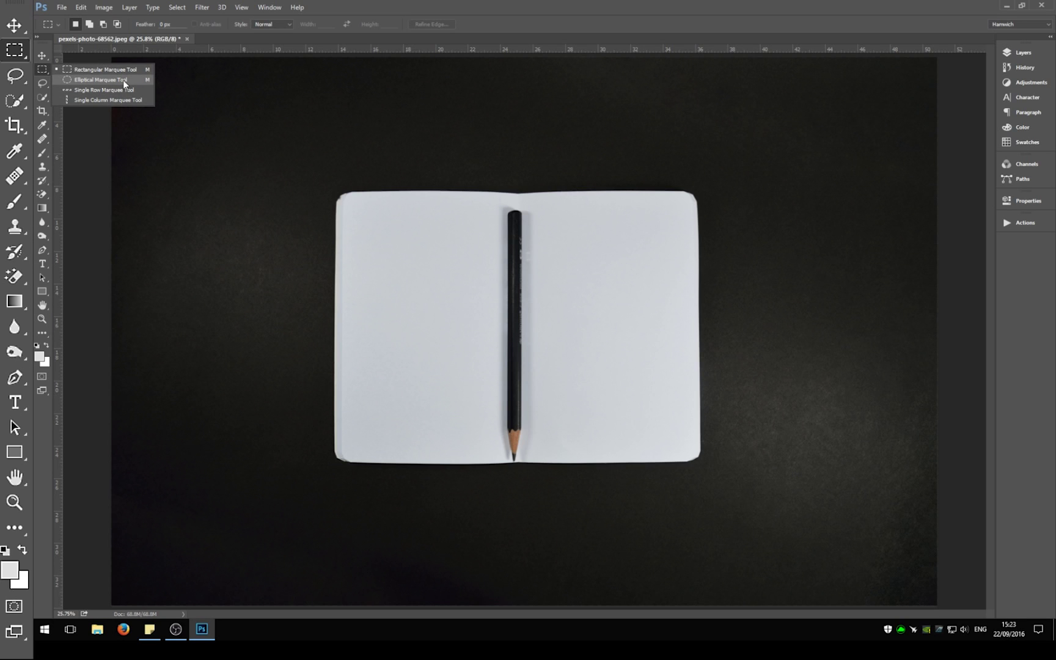
pyautogui.click(90, 80)
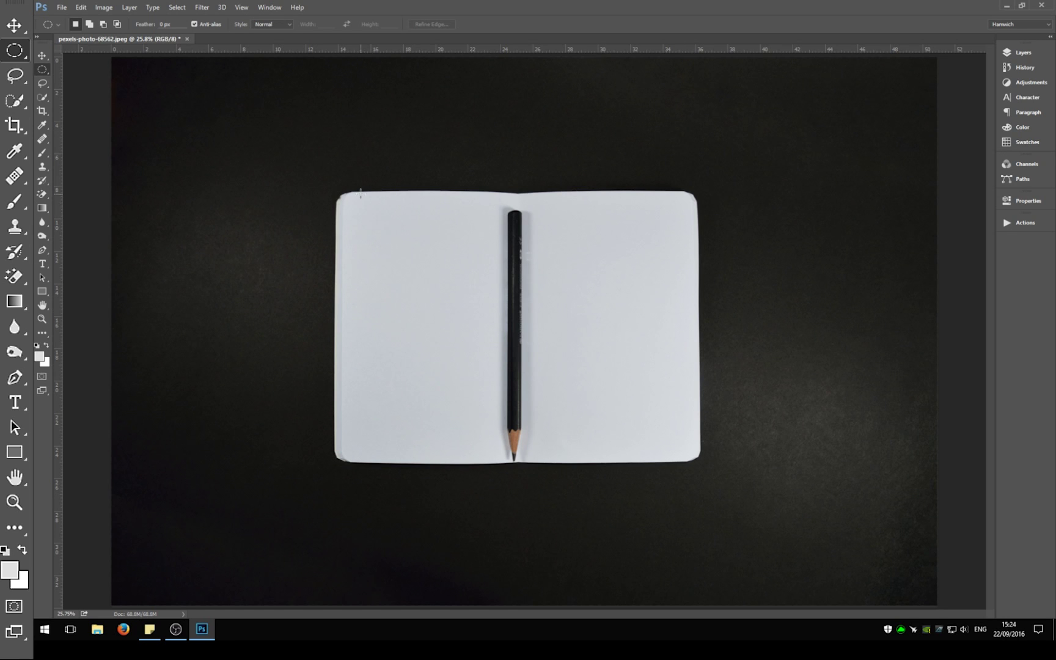
pyautogui.moveTo(361, 193); pyautogui.dragTo(684, 439)
pyautogui.hotkey('ctrl', 'd')
pyautogui.moveTo(363, 194); pyautogui.dragTo(649, 462)
pyautogui.moveTo(480, 293)
pyautogui.mouseDown()
pyautogui.moveTo(536, 283)
pyautogui.moveTo(484, 288)
pyautogui.mouseUp()
pyautogui.click(281, 160)
# Select a single row of pixels just above the pencil with the Single Row Marquee tool
pyautogui.rightClick(43, 71)
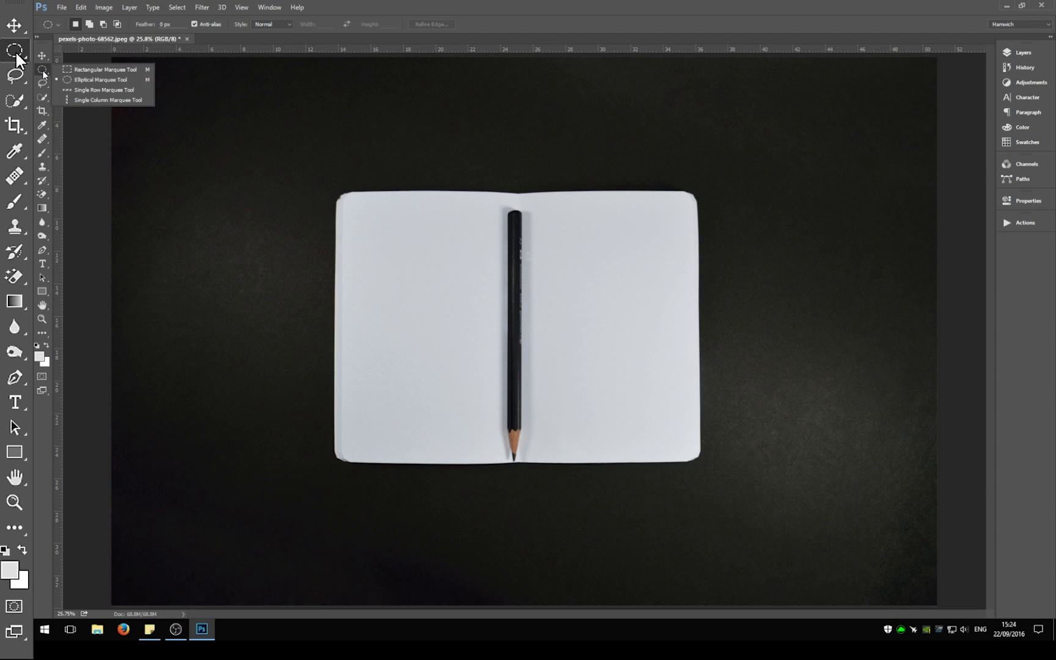
pyautogui.click(113, 92)
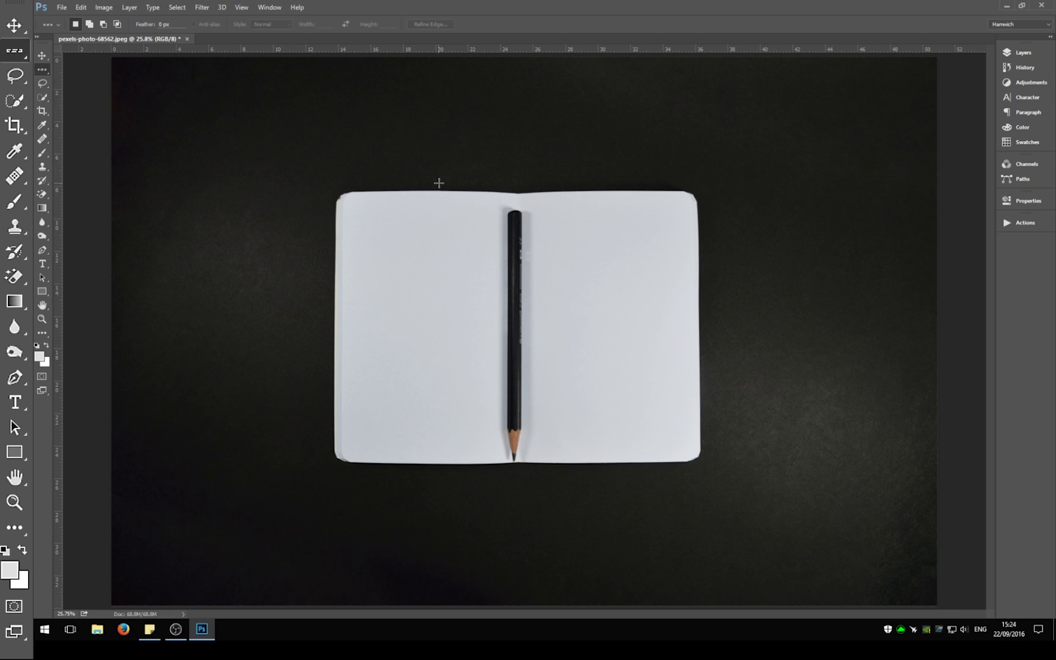
pyautogui.click(472, 207)
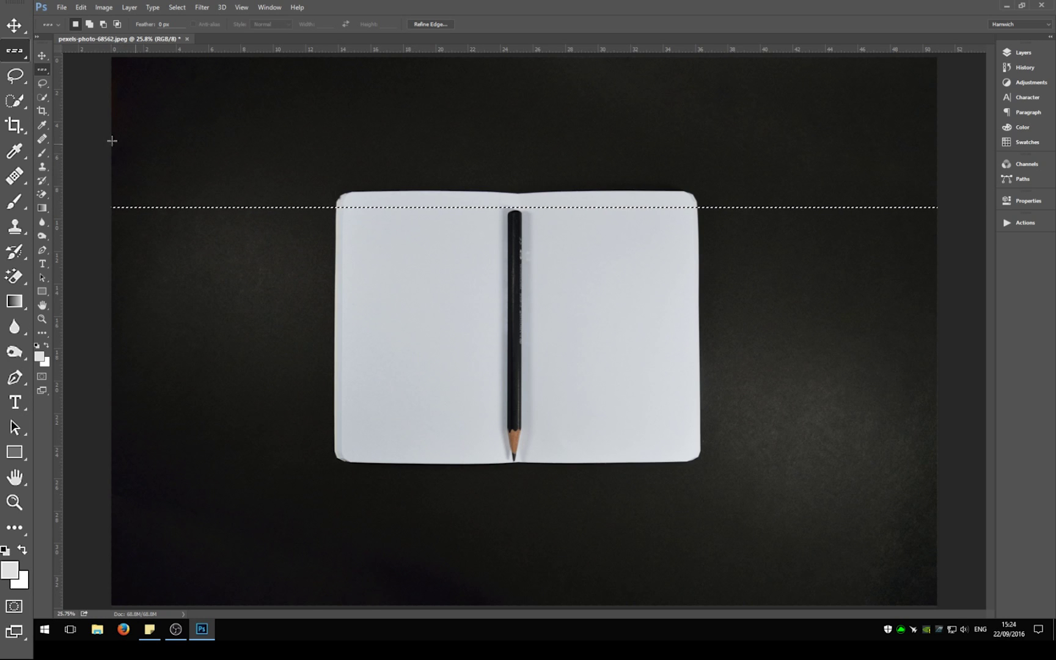
# Select single columns of pixels at three positions across the notebook with the Single Column Marquee tool, ending on the right page
pyautogui.rightClick(13, 53)
pyautogui.click(98, 100)
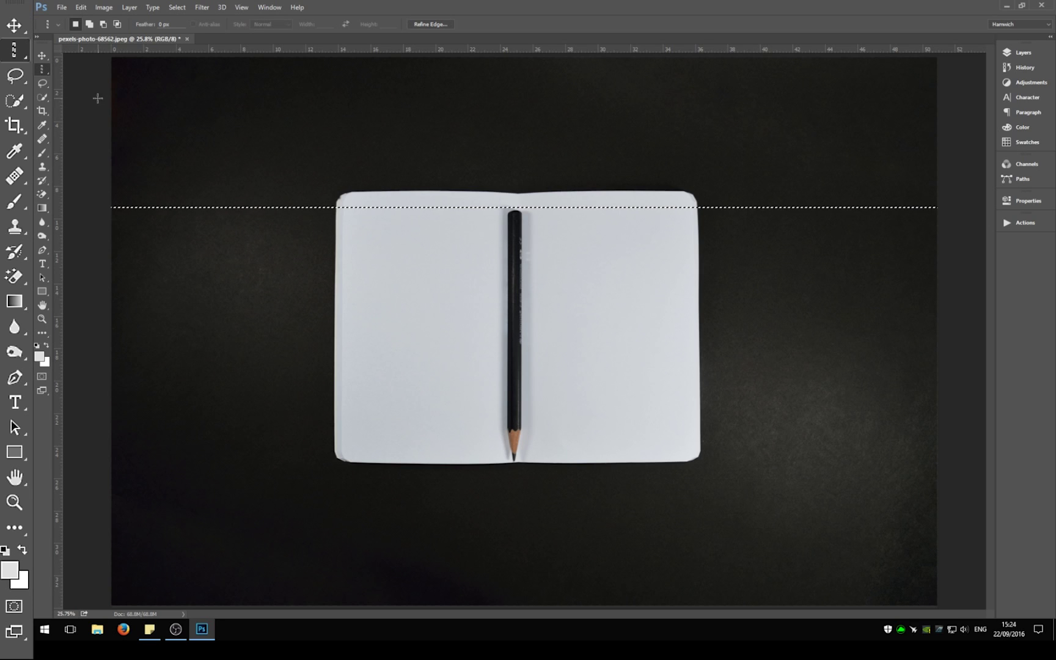
pyautogui.click(398, 249)
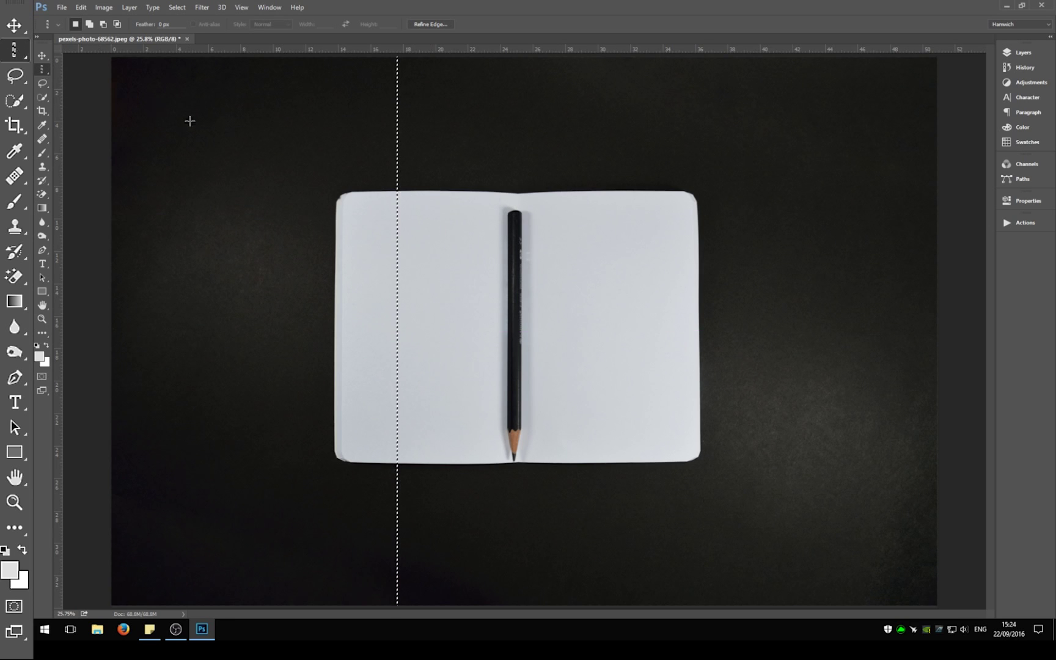
pyautogui.click(495, 245)
pyautogui.click(611, 251)
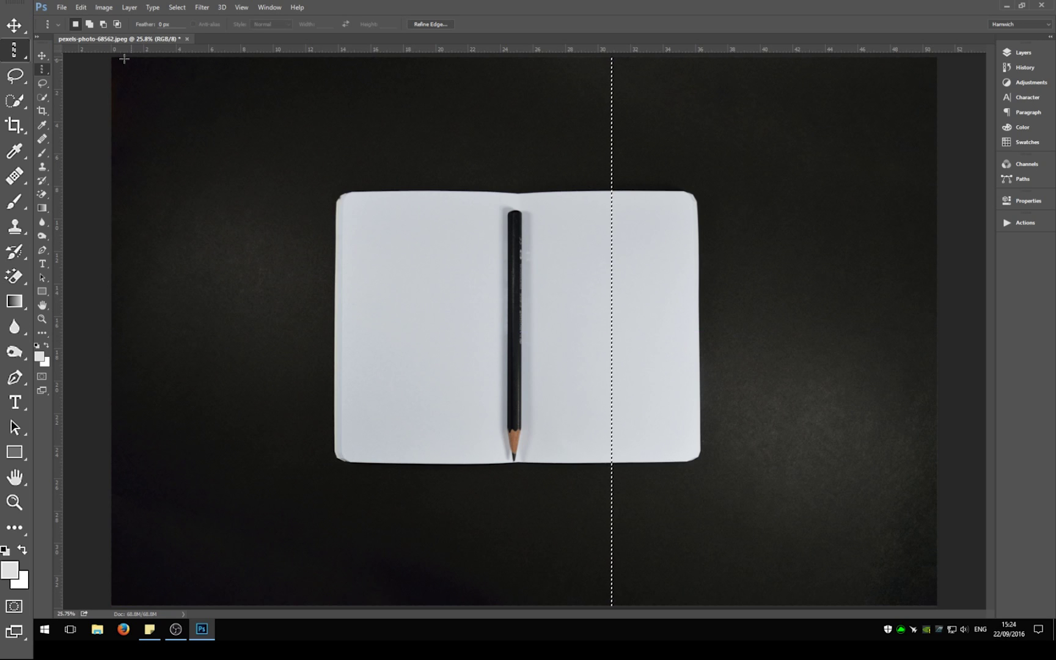
# Switch to the Rectangular Marquee tool and draw several successive selections, each replacing the previous one, over the notebook and background
pyautogui.rightClick(42, 69)
pyautogui.click(64, 68)
pyautogui.moveTo(265, 175); pyautogui.dragTo(486, 380)
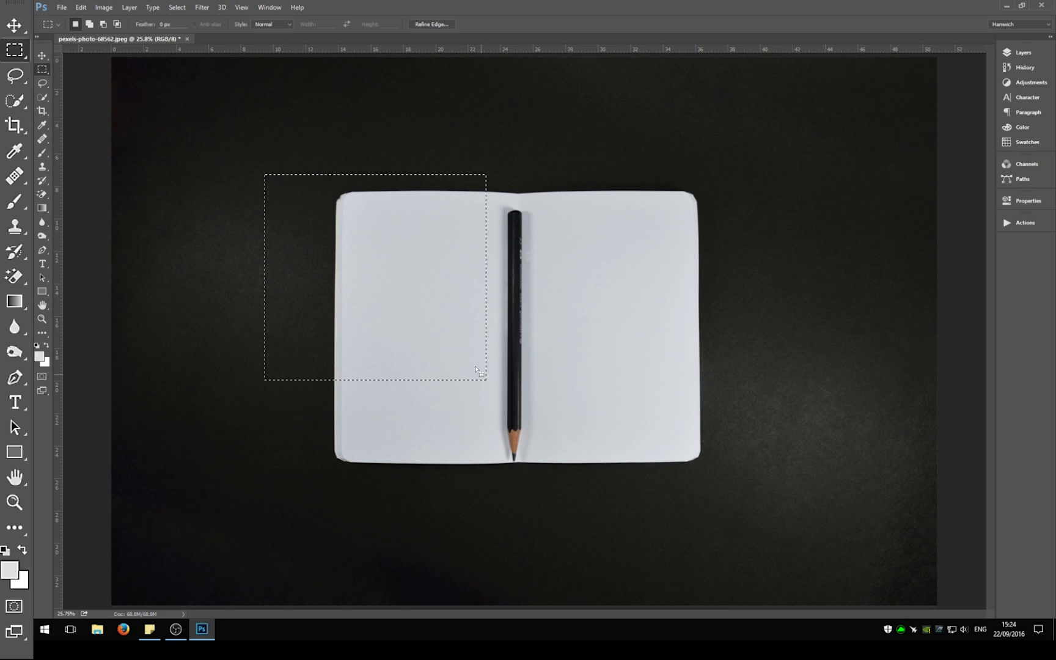
pyautogui.moveTo(397, 285); pyautogui.dragTo(457, 318)
pyautogui.moveTo(706, 256); pyautogui.dragTo(697, 265)
pyautogui.moveTo(241, 121); pyautogui.dragTo(489, 323)
pyautogui.moveTo(639, 157); pyautogui.dragTo(474, 326)
pyautogui.moveTo(228, 170); pyautogui.dragTo(435, 347)
pyautogui.moveTo(634, 152); pyautogui.dragTo(490, 305)
# Select the notebook's left page and add the right page to the selection
pyautogui.moveTo(339, 195); pyautogui.dragTo(493, 443)
pyautogui.click(90, 25)
pyautogui.moveTo(692, 194); pyautogui.dragTo(459, 468)
# Add several overlapping rectangles that extend the selection beyond the notebook's upper edge and right-hand corners
pyautogui.moveTo(665, 174); pyautogui.dragTo(740, 240)
pyautogui.moveTo(764, 135); pyautogui.dragTo(728, 199)
pyautogui.moveTo(605, 102); pyautogui.dragTo(727, 200)
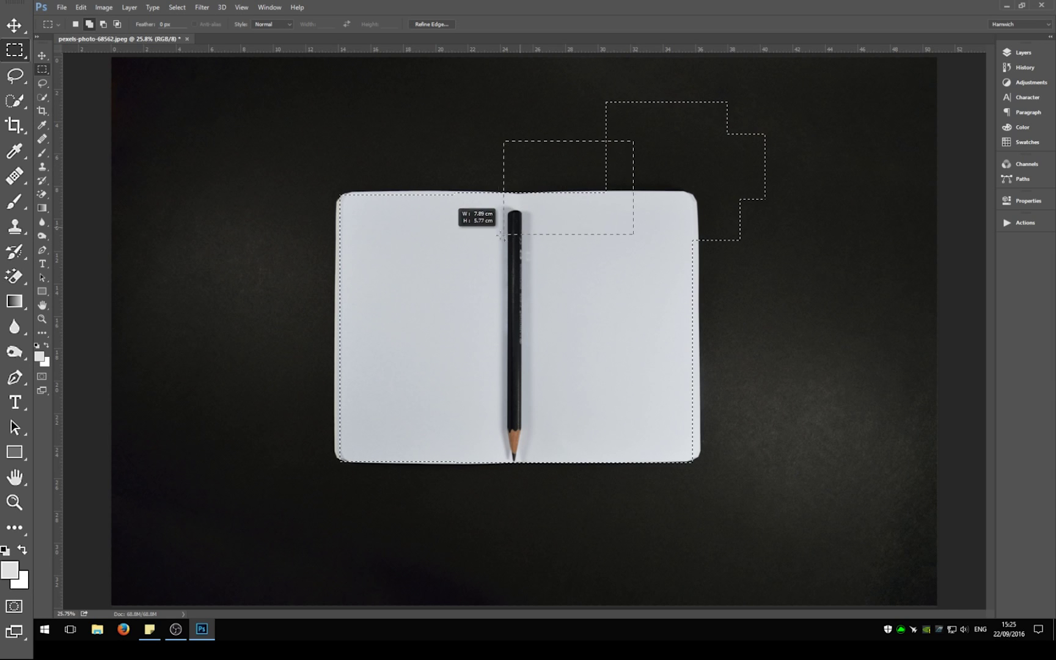
pyautogui.moveTo(733, 514); pyautogui.dragTo(638, 405)
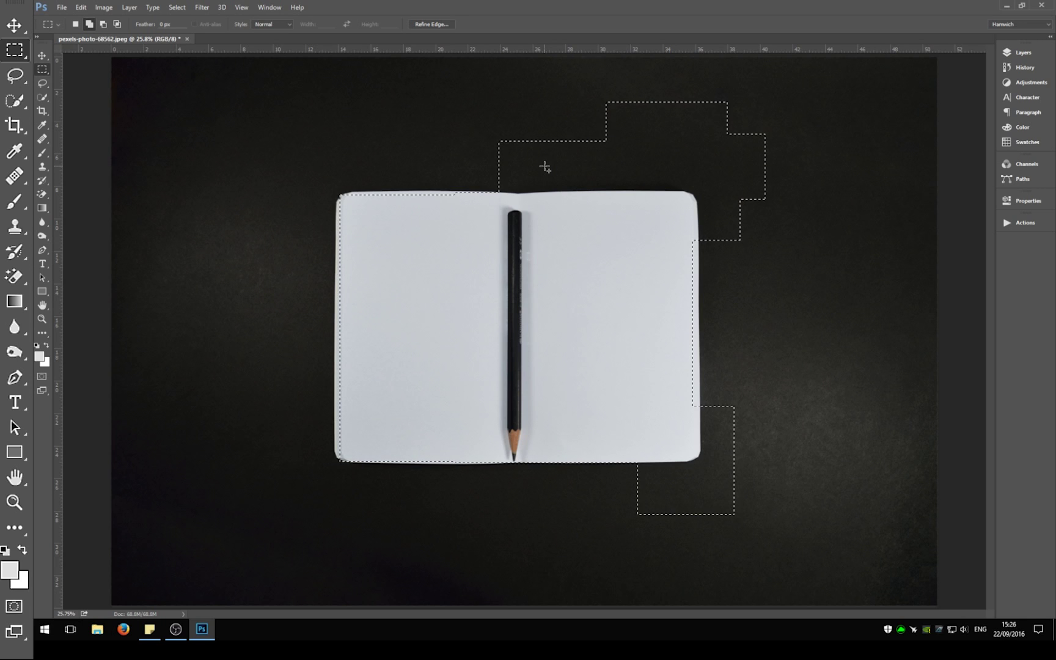
# Subtract the areas outside the notebook from the selection, leaving only the two pages selected
pyautogui.click(104, 25)
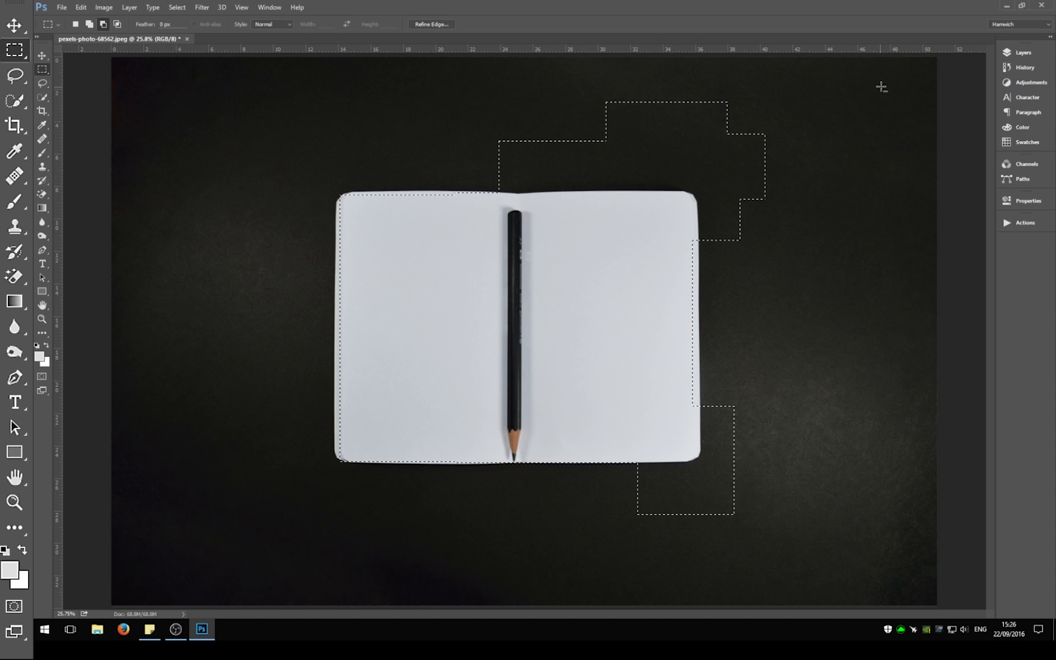
pyautogui.moveTo(873, 70); pyautogui.dragTo(518, 119)
pyautogui.moveTo(743, 115); pyautogui.dragTo(477, 165)
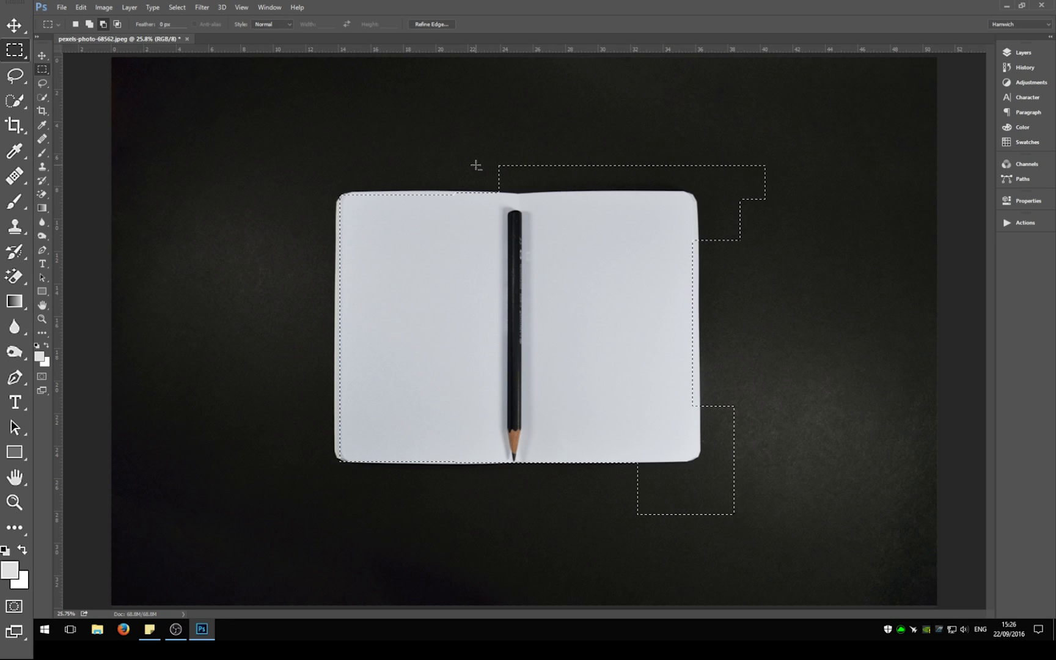
pyautogui.moveTo(460, 102); pyautogui.dragTo(781, 186)
pyautogui.moveTo(816, 154); pyautogui.dragTo(693, 558)
pyautogui.moveTo(818, 547); pyautogui.dragTo(263, 465)
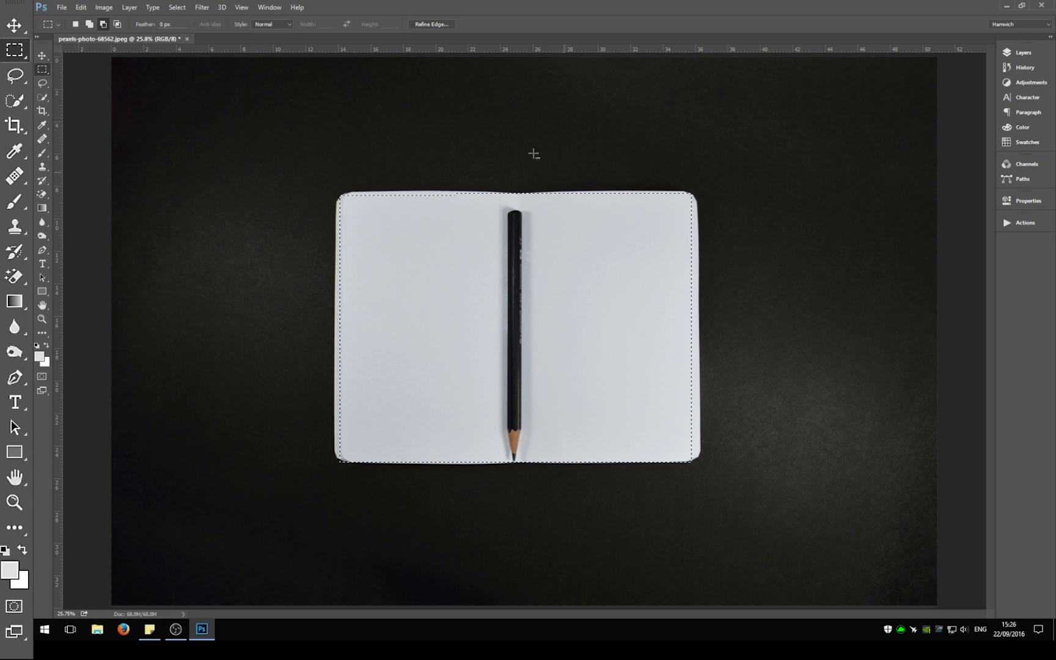
# Intersect the notebook selection with a tall rectangle about 26 cm high around the pencil
pyautogui.click(116, 25)
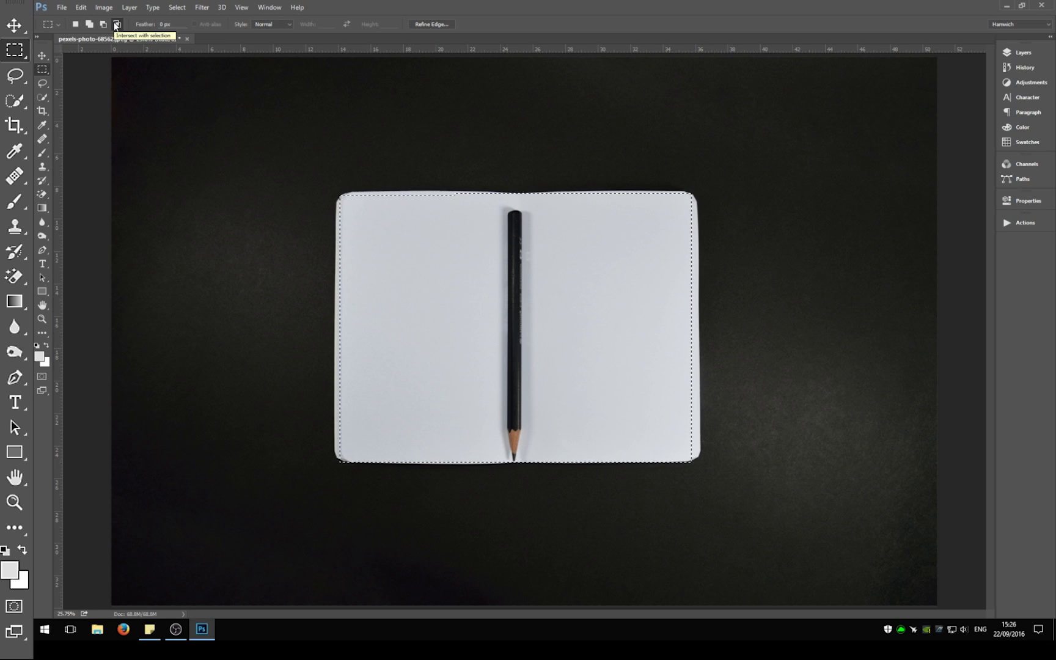
pyautogui.click(115, 25)
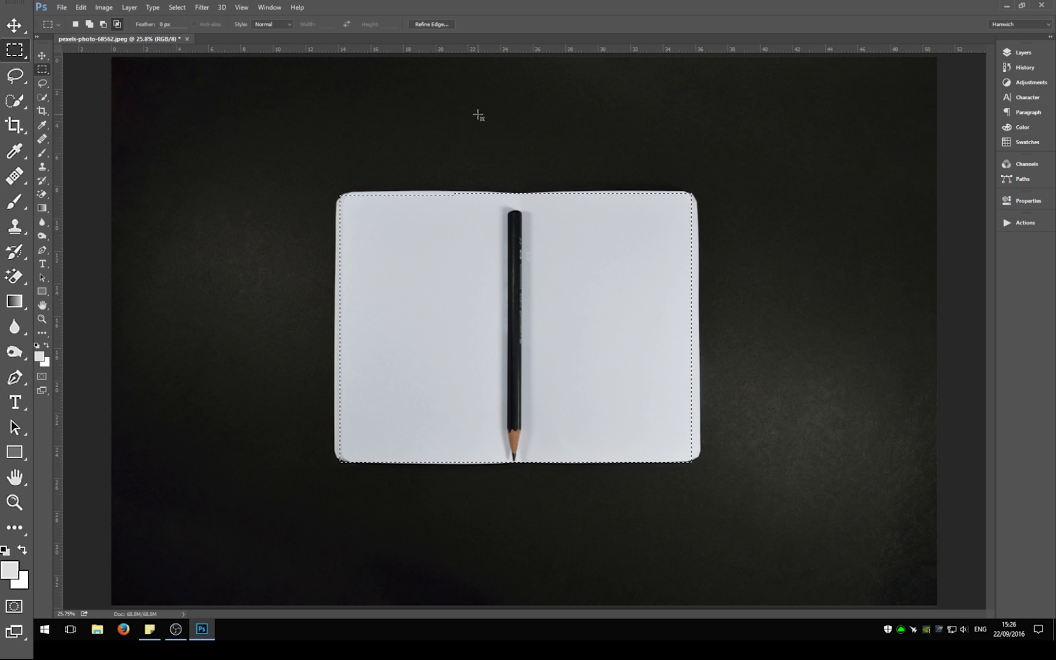
pyautogui.moveTo(487, 448); pyautogui.dragTo(567, 540)
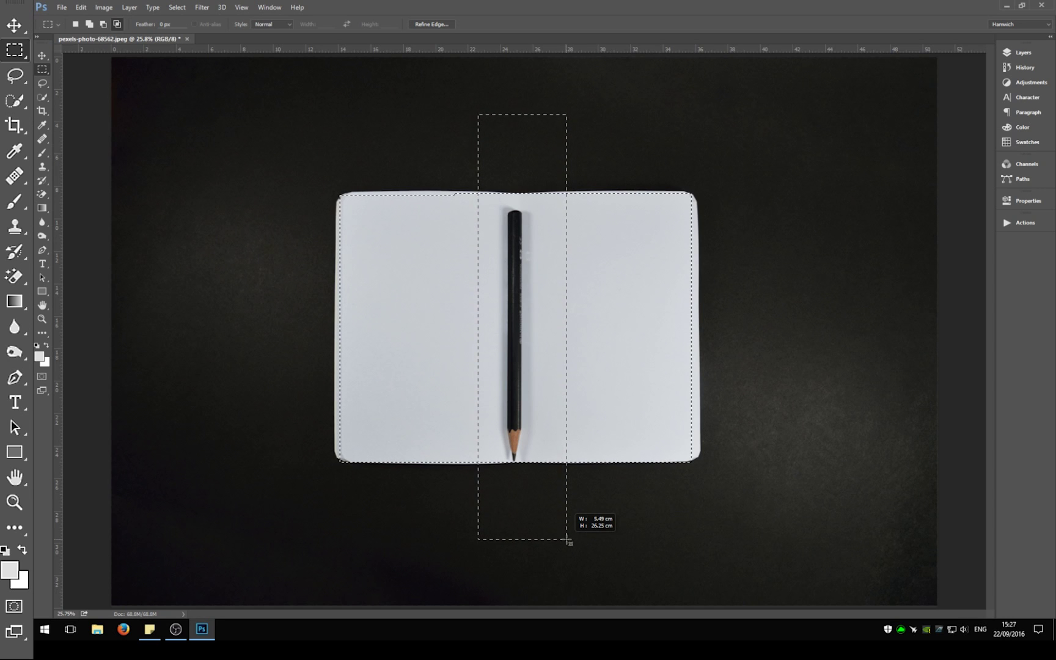
pyautogui.moveTo(567, 540); pyautogui.dragTo(555, 537)
# Intersect the selection with smaller rectangles around the pencil's upper end to reduce it to a small area
pyautogui.moveTo(432, 157); pyautogui.dragTo(618, 253)
pyautogui.moveTo(457, 182); pyautogui.dragTo(522, 257)
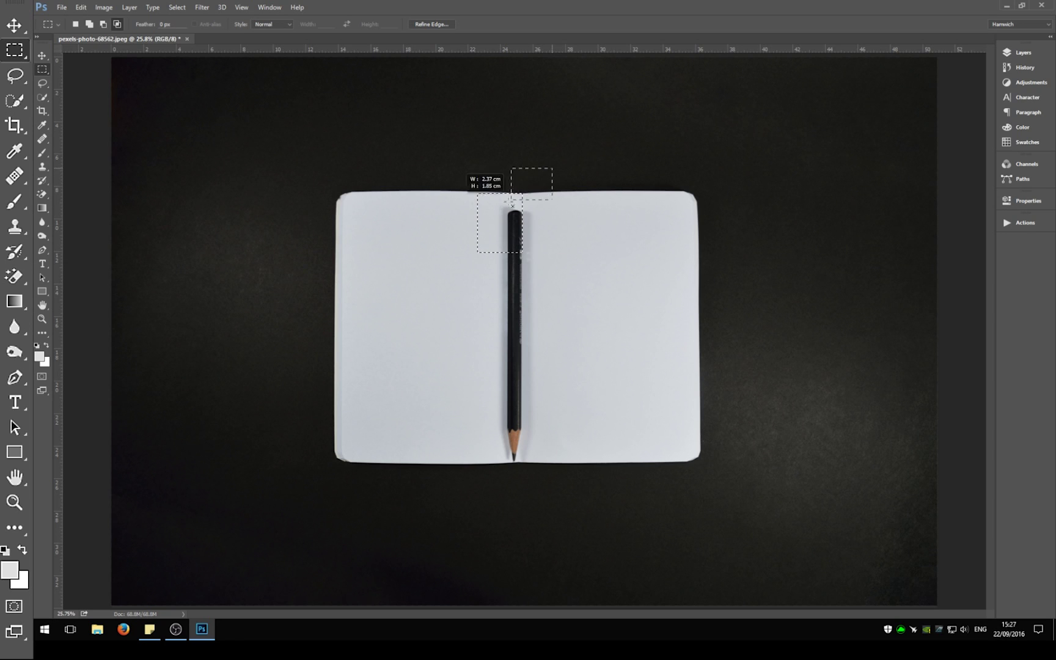
pyautogui.moveTo(513, 205); pyautogui.dragTo(463, 226)
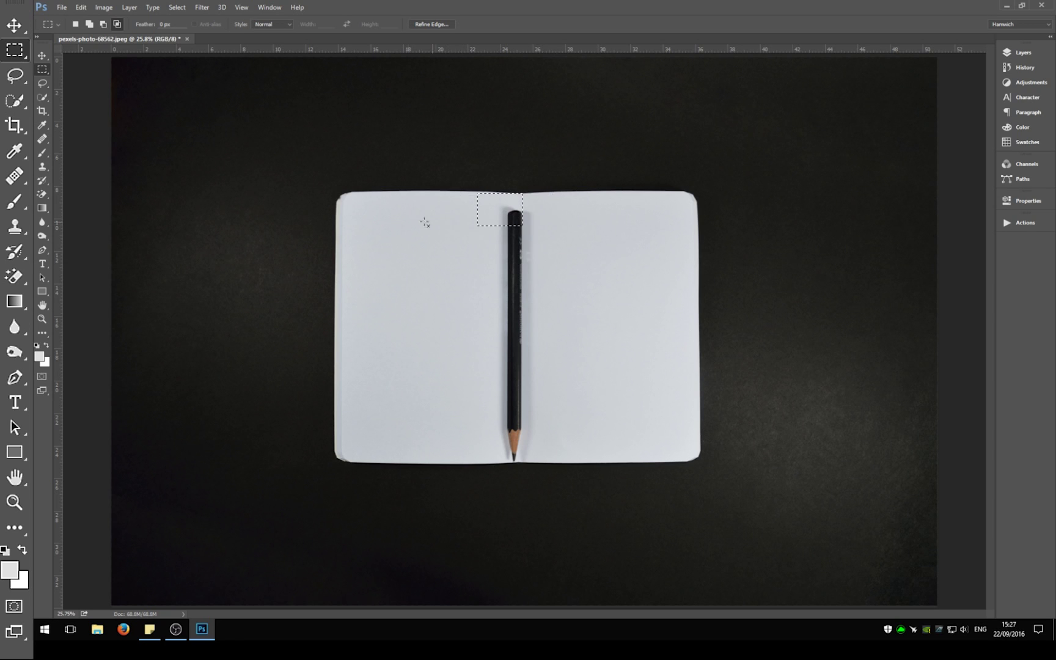
# Start a new selection of the whole notebook and add two overlapping rectangles at its upper-left corner
pyautogui.click(77, 25)
pyautogui.click(345, 203)
pyautogui.moveTo(344, 193); pyautogui.dragTo(694, 462)
pyautogui.press('shift')
pyautogui.moveTo(292, 131); pyautogui.dragTo(390, 224)
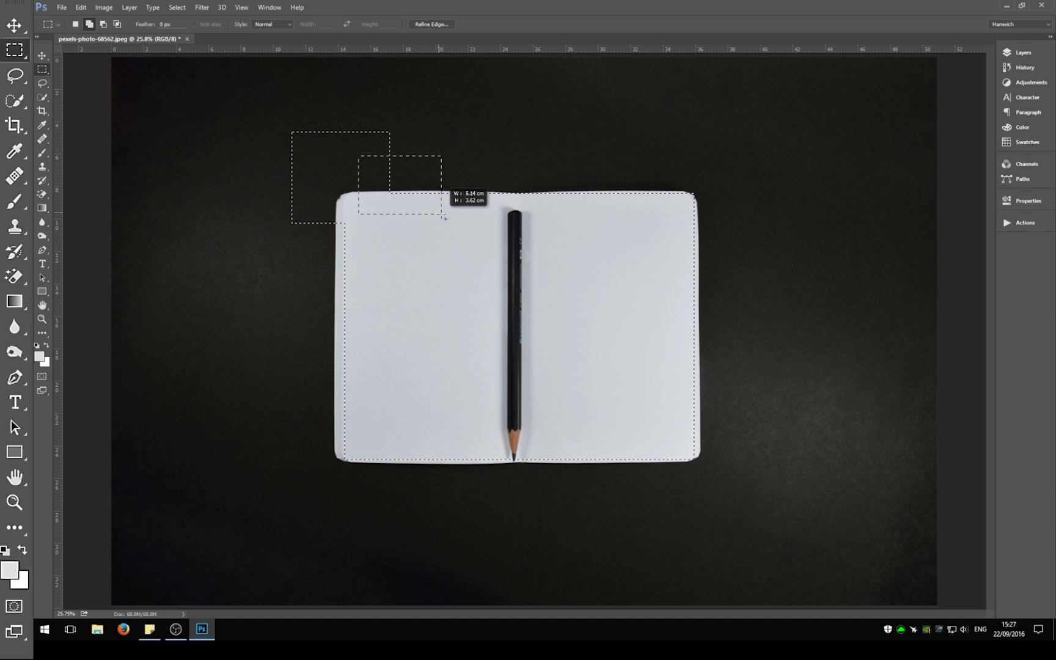
pyautogui.moveTo(356, 155); pyautogui.dragTo(441, 217)
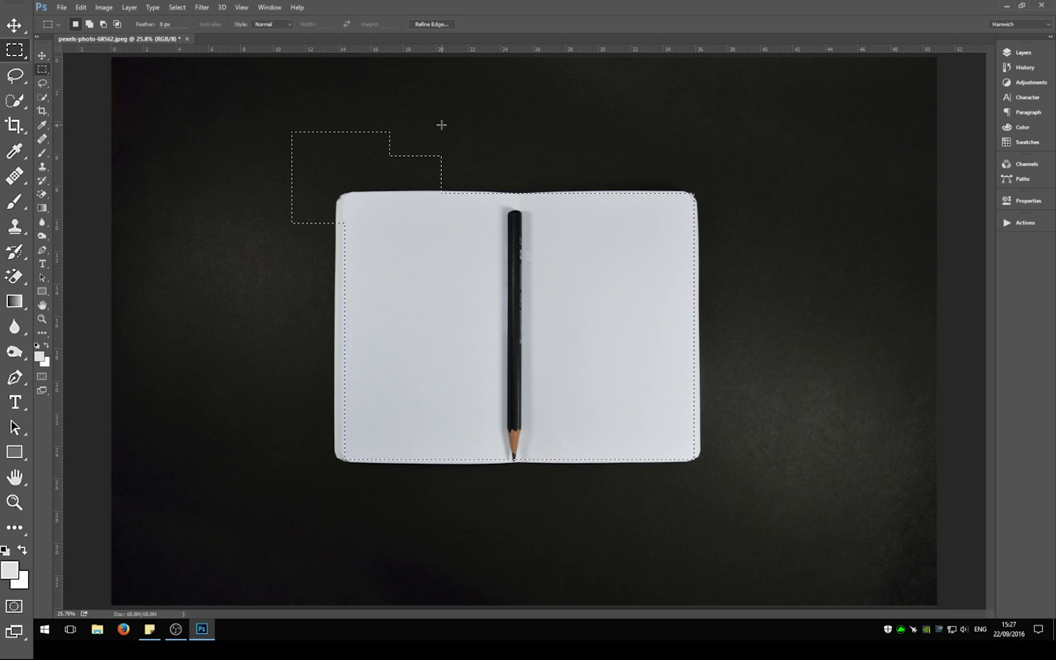
# Subtract the two added areas above and beside the notebook's upper-left corner from the selection
pyautogui.press('alt')
pyautogui.moveTo(247, 99); pyautogui.dragTo(486, 194)
pyautogui.moveTo(215, 149); pyautogui.dragTo(344, 292)
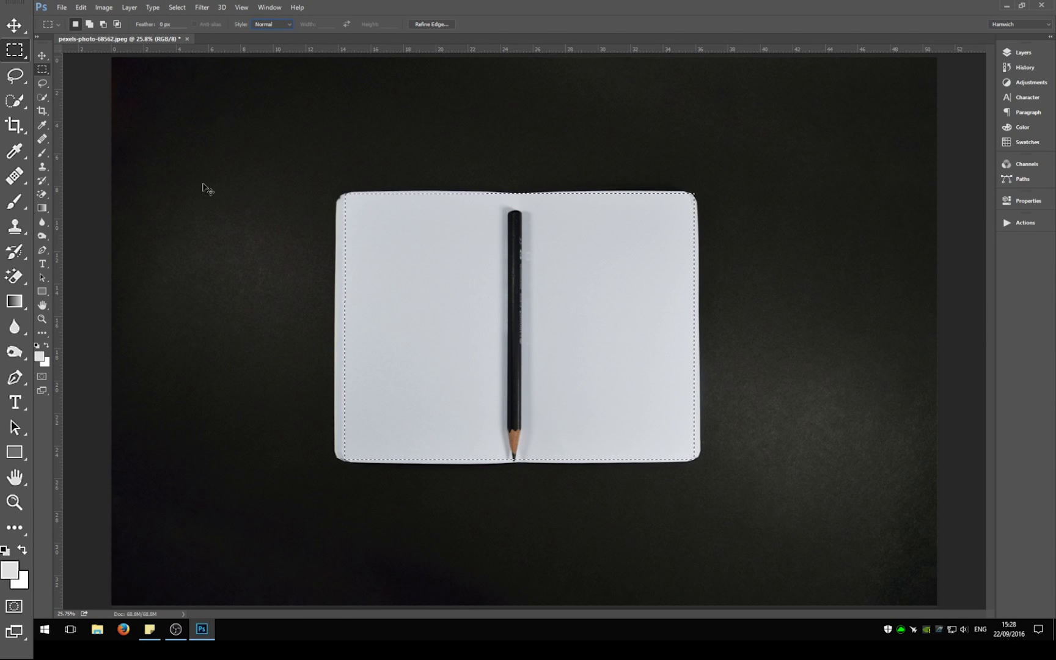
# Clear the selection, set the marquee style to Fixed Ratio, and draw proportionally constrained selections over the notebook
pyautogui.hotkey('ctrl', 'd')
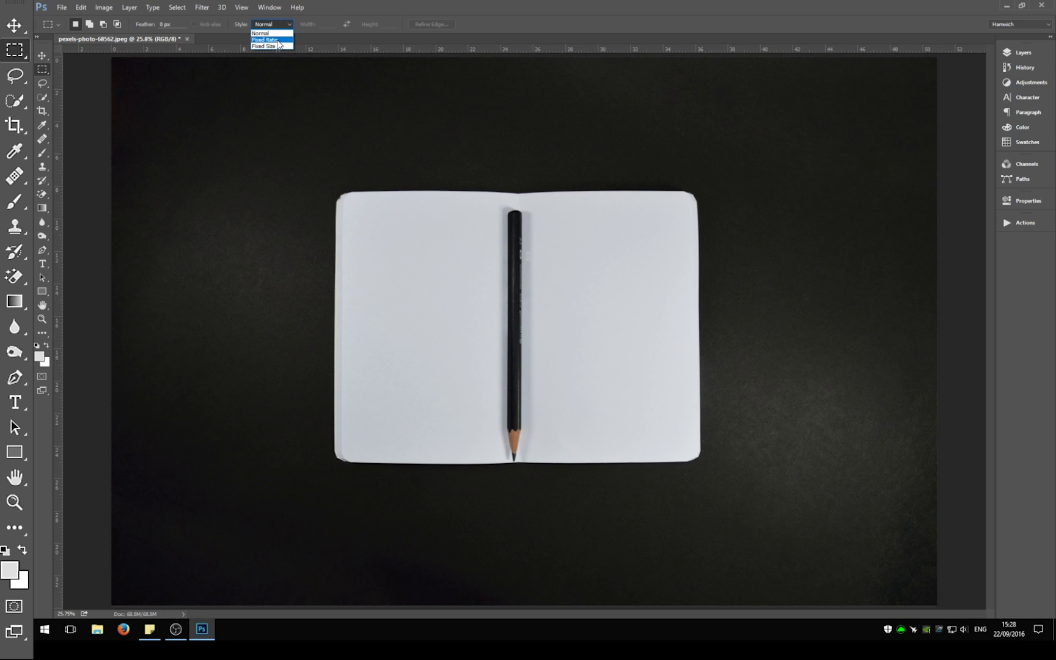
pyautogui.click(275, 40)
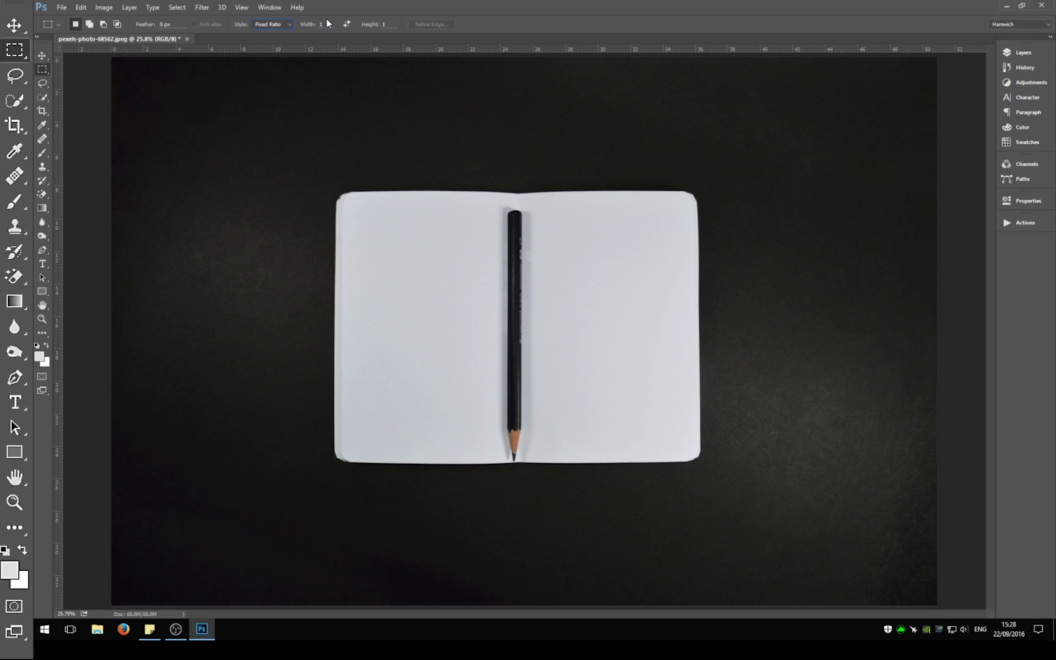
pyautogui.moveTo(366, 157); pyautogui.dragTo(472, 255)
pyautogui.press('Return')
pyautogui.click(521, 155)
pyautogui.moveTo(679, 314)
pyautogui.mouseDown()
pyautogui.moveTo(809, 449)
pyautogui.moveTo(654, 260)
pyautogui.moveTo(770, 408)
pyautogui.moveTo(605, 251)
pyautogui.moveTo(726, 366)
pyautogui.moveTo(668, 309)
pyautogui.mouseUp()
# Set the marquee style to Fixed Size at 600 px wide and 300 px high, and place selections of that size
pyautogui.click(269, 24)
pyautogui.moveTo(377, 225); pyautogui.dragTo(408, 282)
pyautogui.moveTo(570, 246); pyautogui.dragTo(438, 253)
pyautogui.press('Tab')
pyautogui.moveTo(387, 231); pyautogui.dragTo(367, 196)
pyautogui.moveTo(421, 259); pyautogui.dragTo(319, 151)
pyautogui.moveTo(437, 191)
pyautogui.mouseDown()
pyautogui.moveTo(468, 173)
pyautogui.moveTo(475, 208)
pyautogui.moveTo(438, 194)
pyautogui.mouseUp()
pyautogui.moveTo(480, 149); pyautogui.dragTo(470, 155)
pyautogui.moveTo(395, 273); pyautogui.dragTo(400, 237)
pyautogui.moveTo(438, 189)
pyautogui.mouseDown()
pyautogui.moveTo(462, 194)
pyautogui.moveTo(444, 200)
pyautogui.mouseUp()
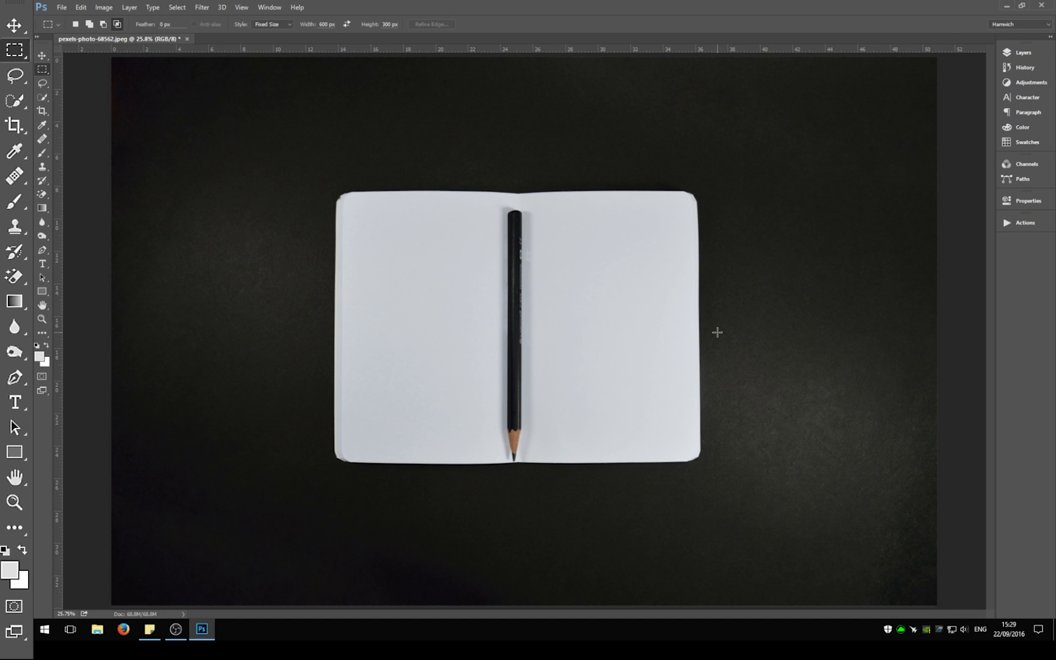